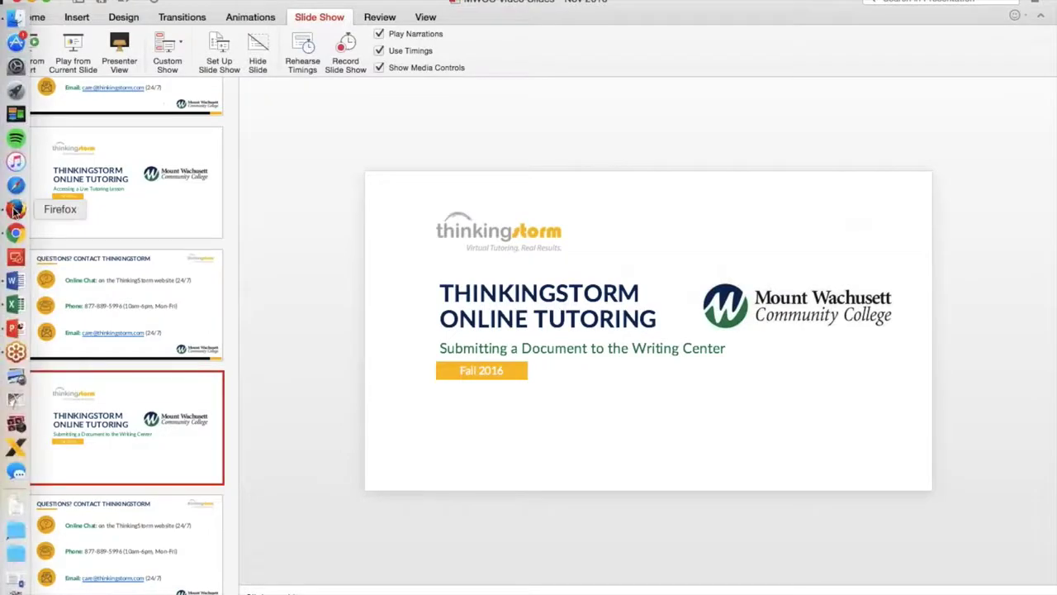
- Switch to the ThinkingStorm student page in Firefox and scroll to the live-tutor categories
left_click(15, 210)
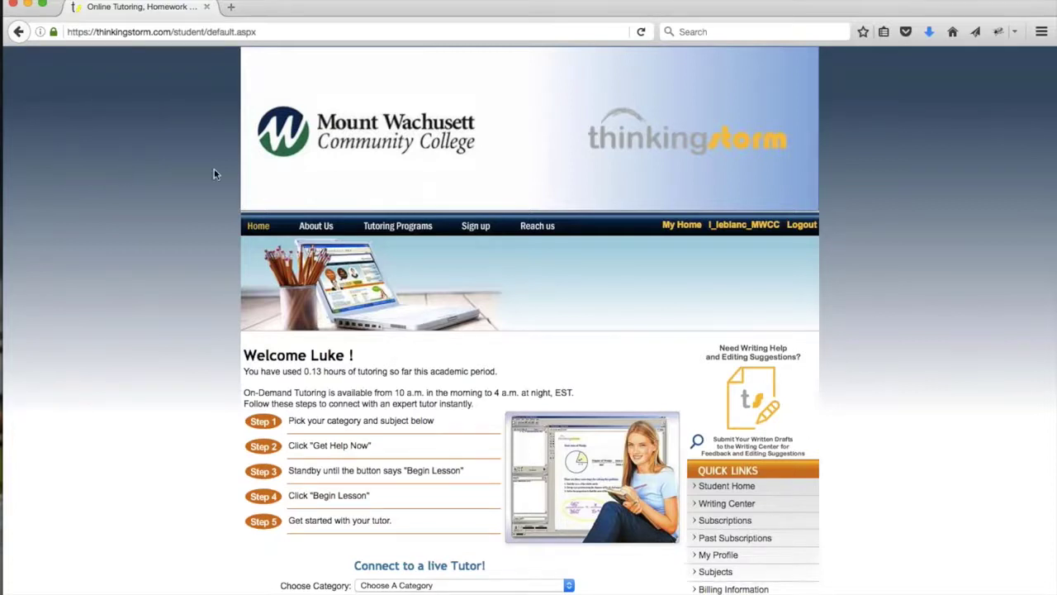
scroll(197, 178, "down", 3)
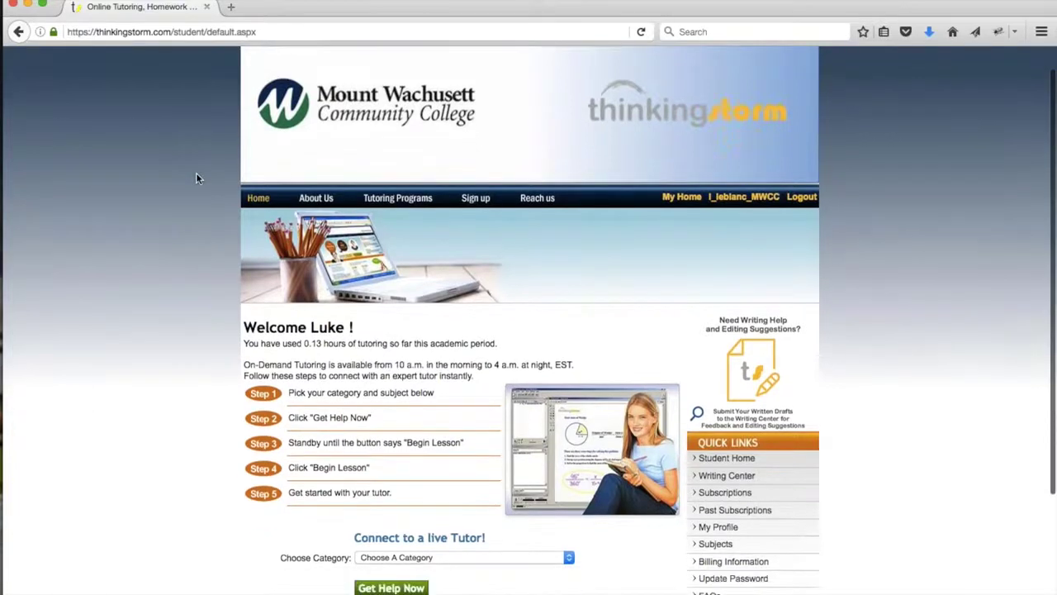
scroll(197, 178, "down", 2)
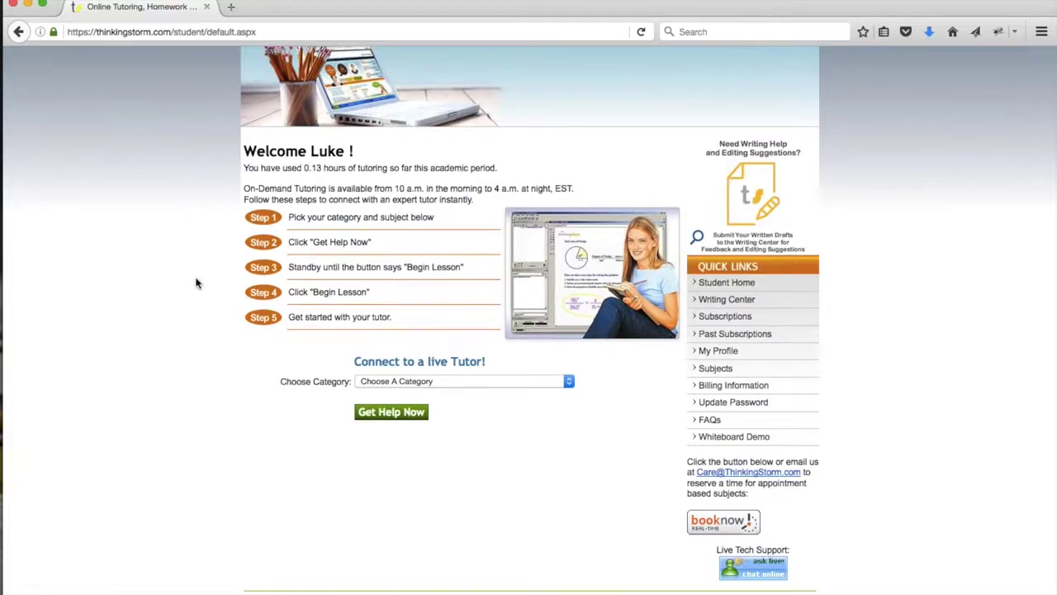
left_click(565, 387)
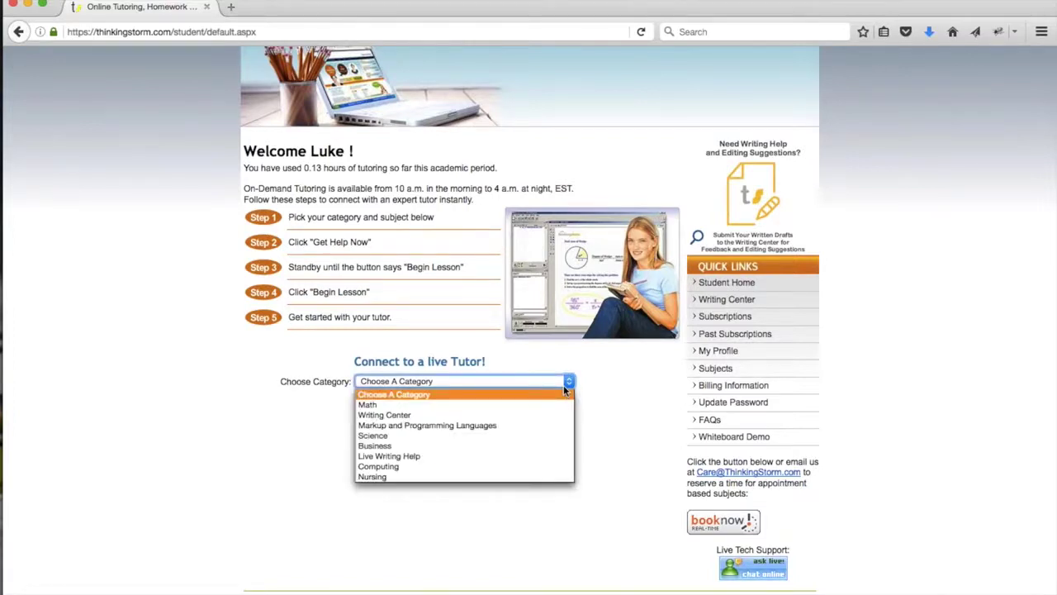
- Choose Writing Center, ENG 098 Fundamentals of Writing, and the Writing (Submit Essays/Questions) topic
left_click(558, 415)
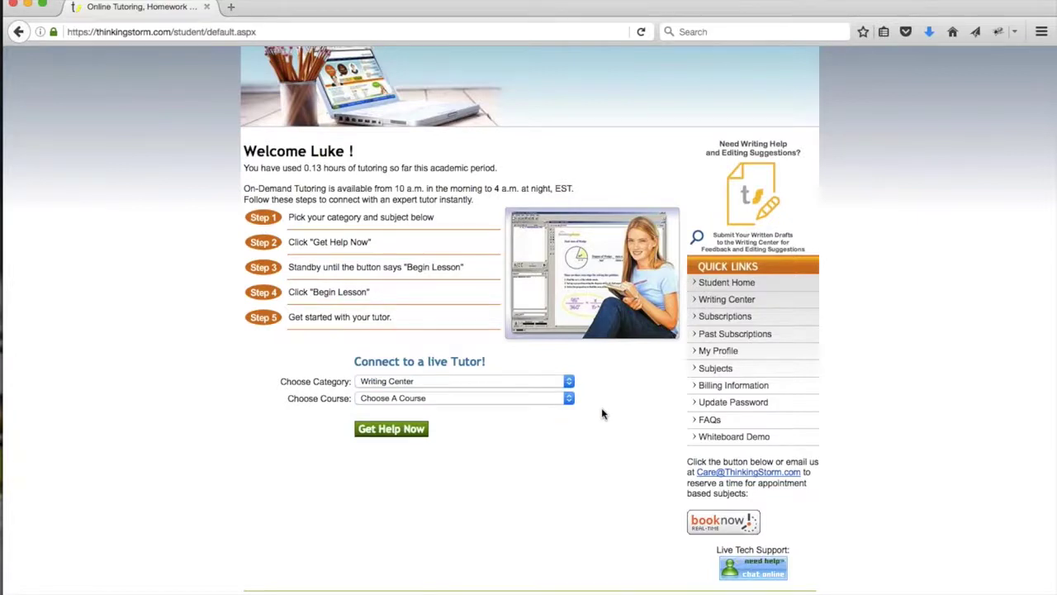
left_click(554, 400)
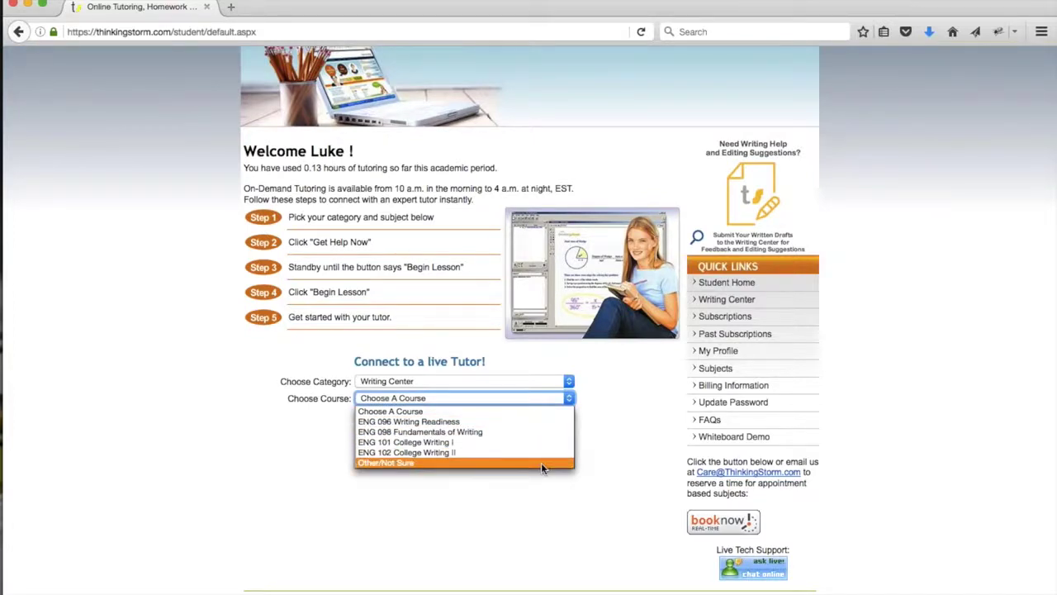
left_click(556, 432)
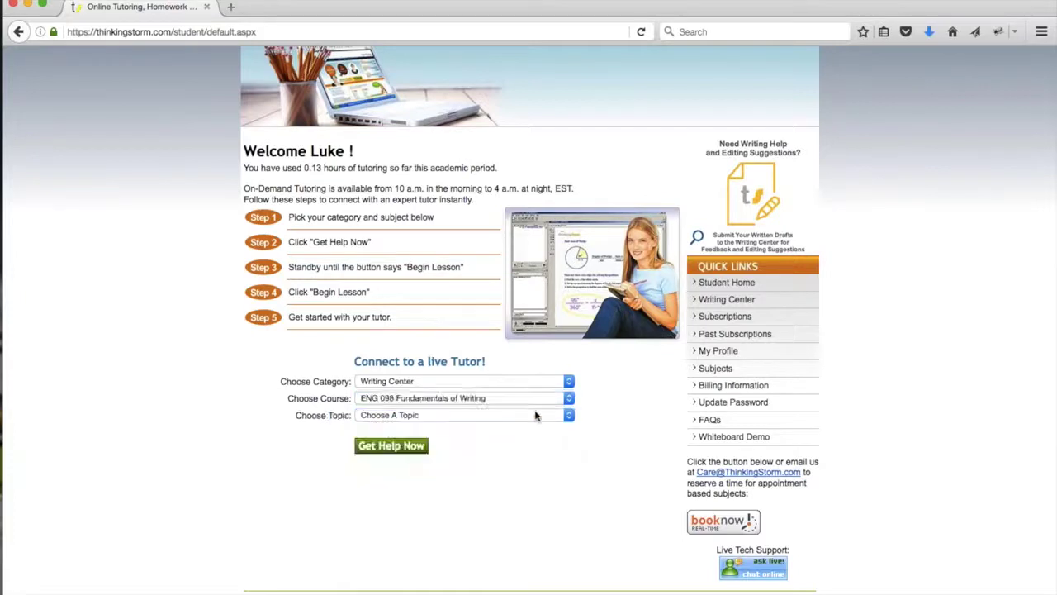
left_click(537, 415)
left_click(534, 438)
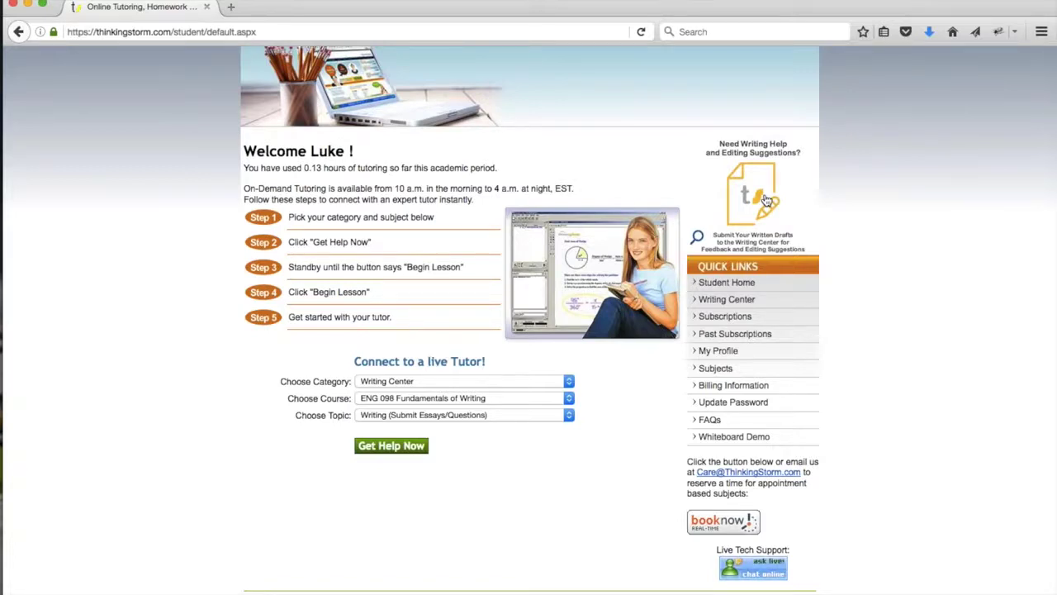
left_click(766, 199)
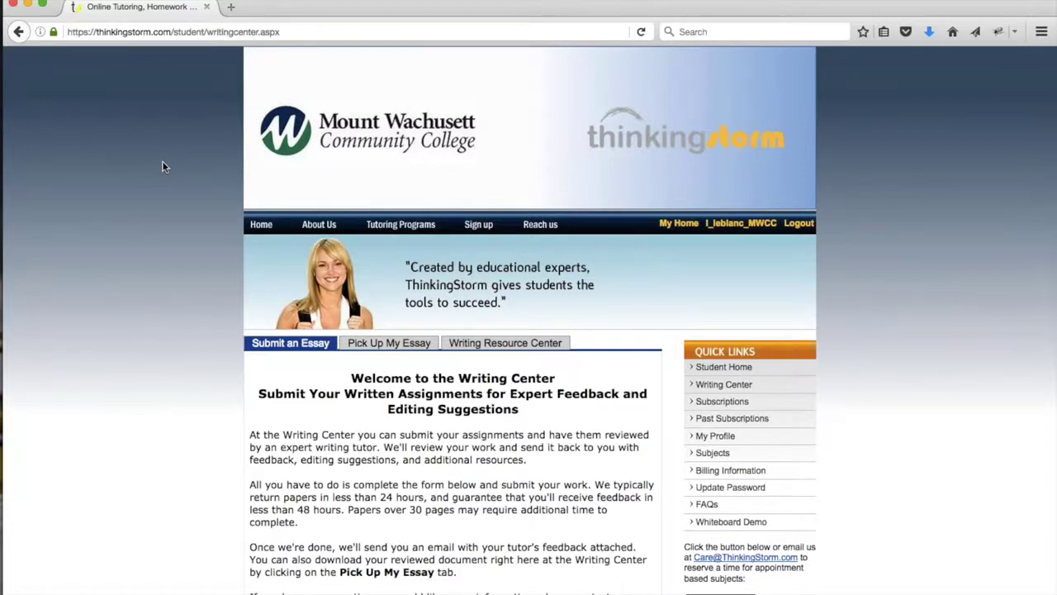
- Scroll down the Writing Center page to the empty essay submission form
scroll(163, 166, "down", 5)
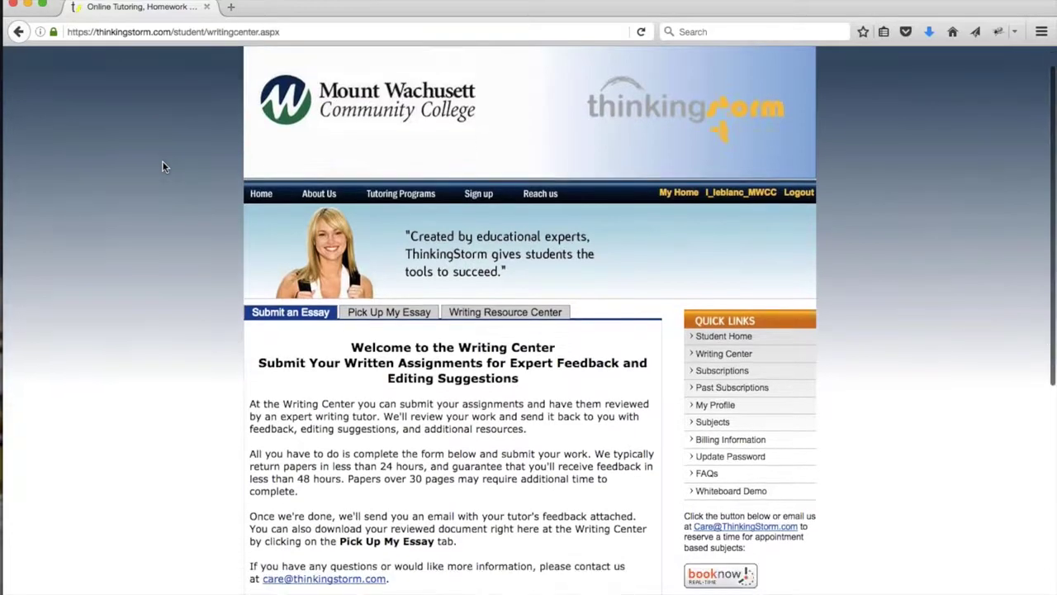
scroll(163, 166, "down", 3)
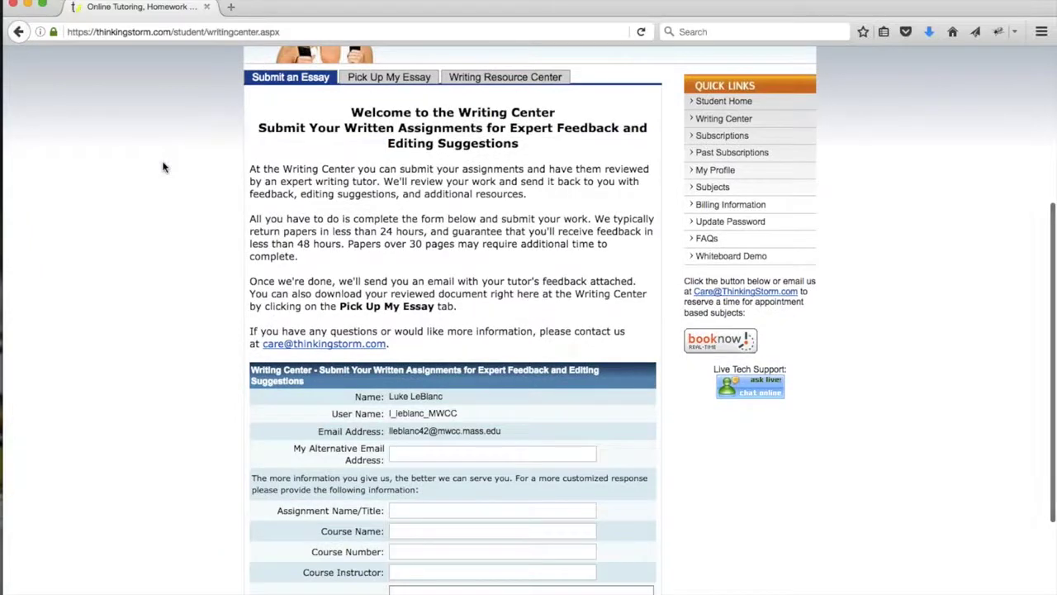
scroll(163, 166, "down", 2)
scroll(163, 166, "down", 4)
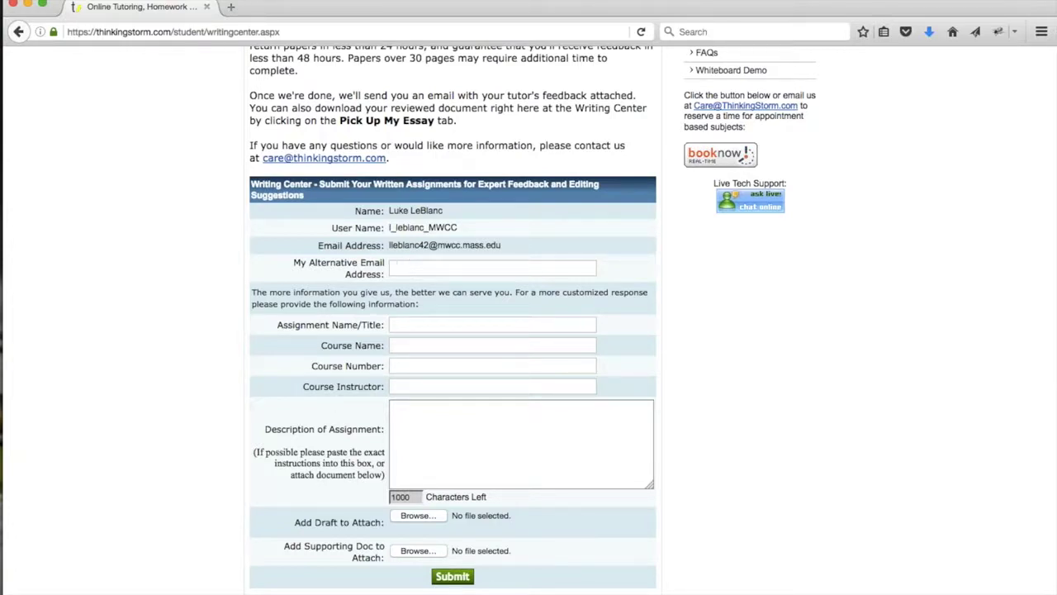
left_click(416, 325)
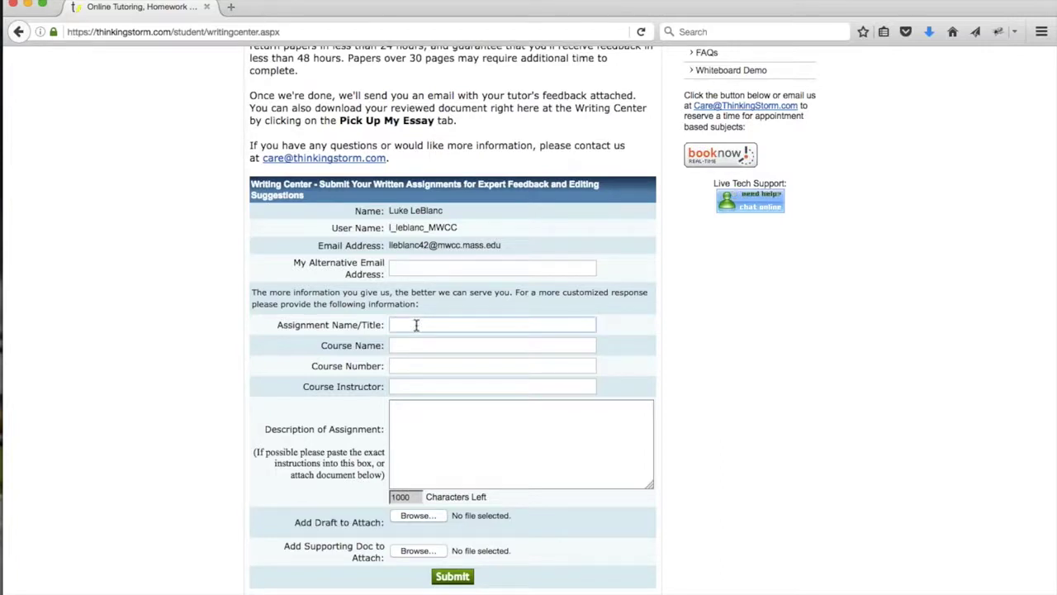
- Enter title Five Paragraph Essay, course English, number 100, and the instructor's name
type("Five Paragraph Essay")
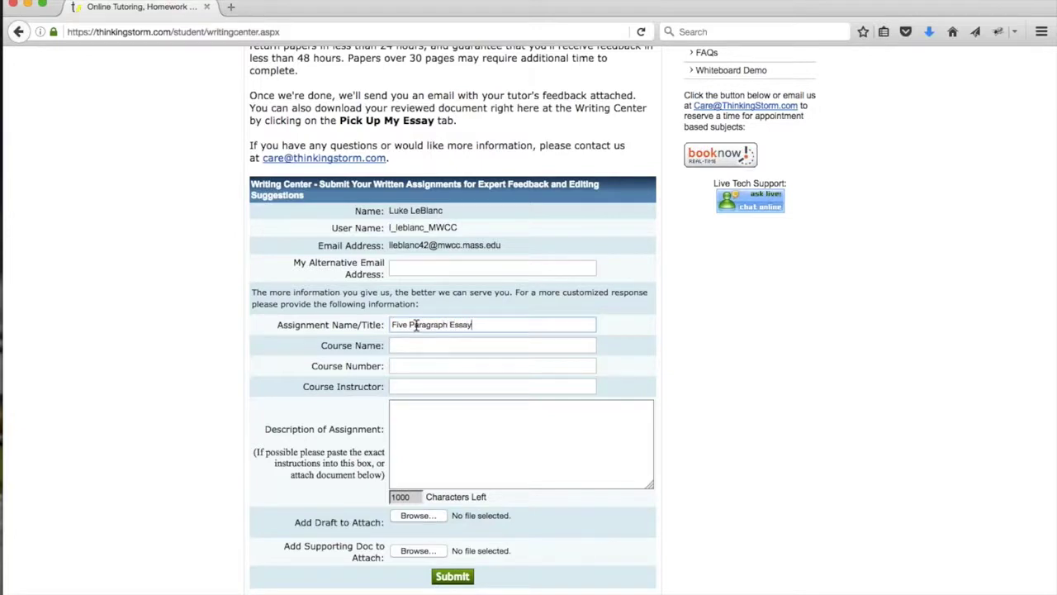
key("Tab")
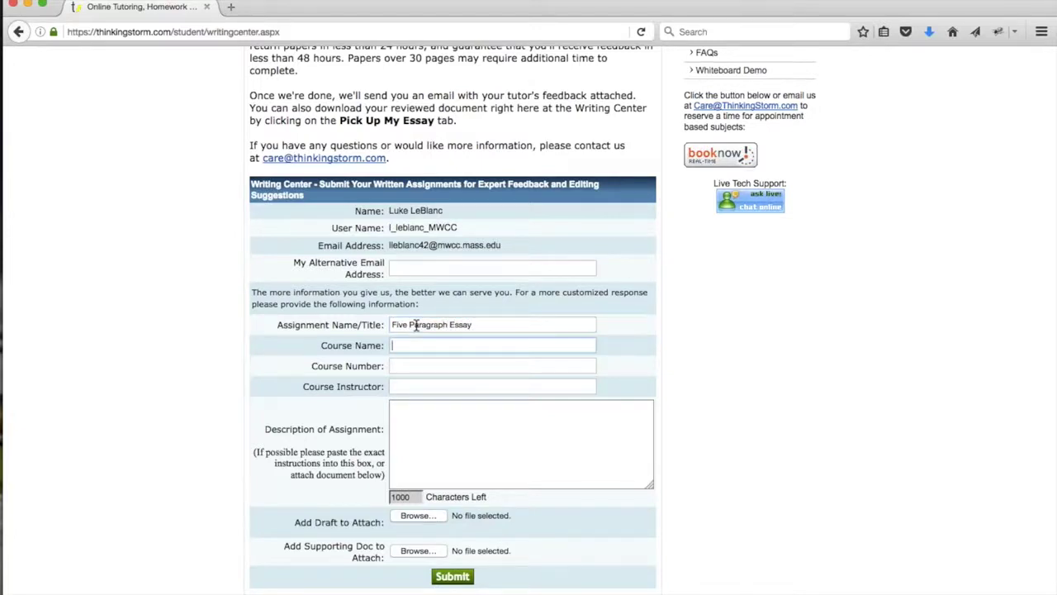
type("English")
key("Tab")
type("100")
key("Tab")
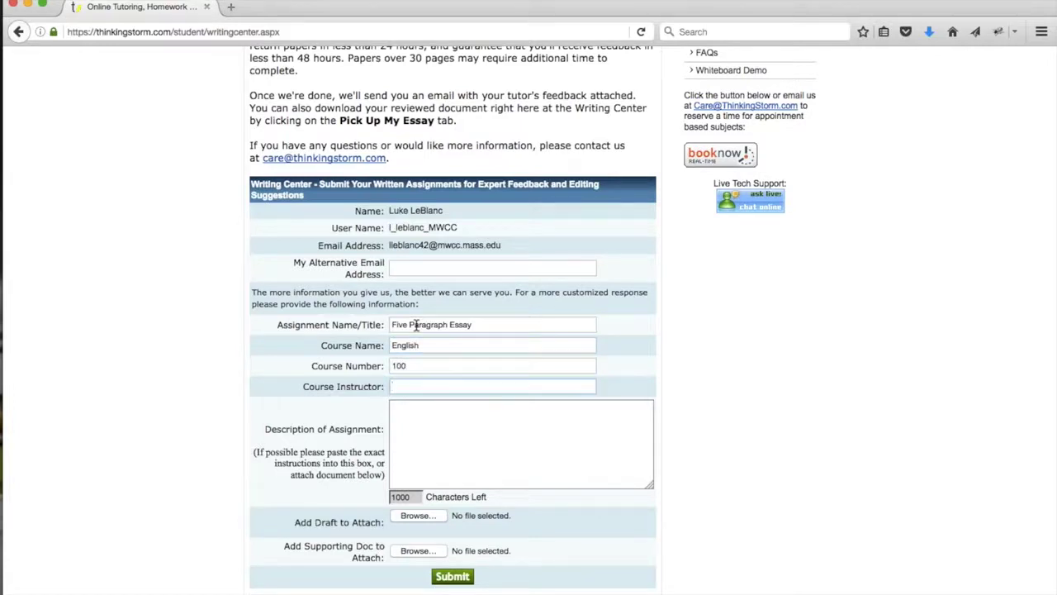
type("John Doe")
- Write the description 'I need help with thesis statement and formatting.'
left_click(475, 416)
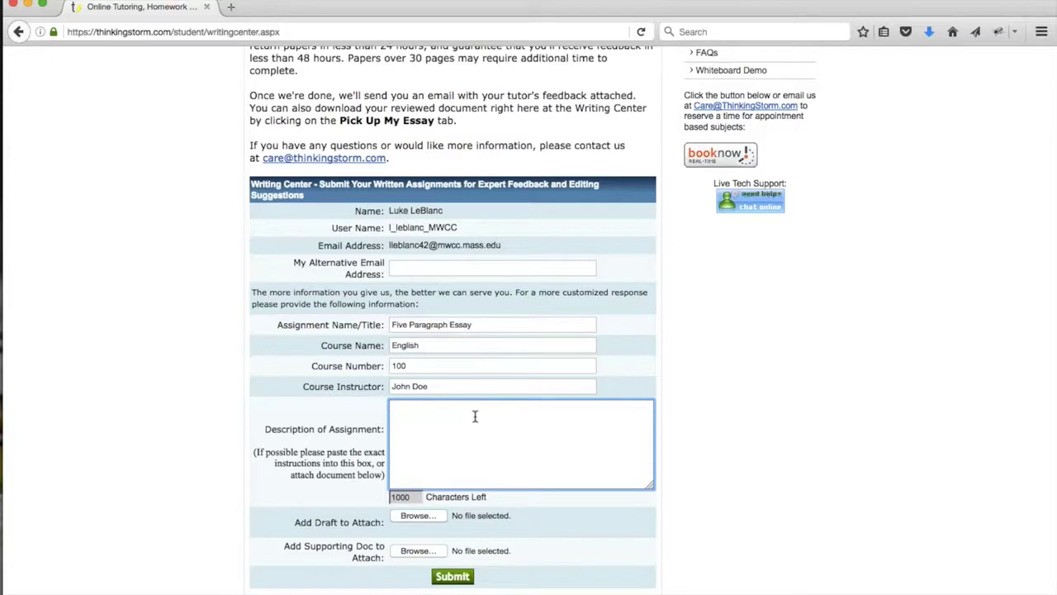
type("I need help with thesis statement")
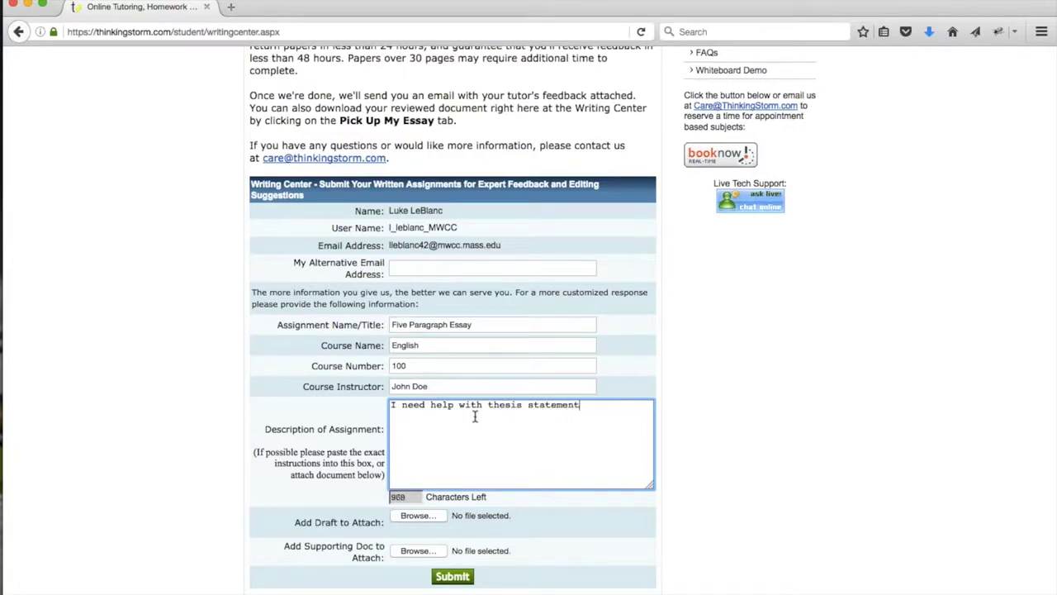
type(" and formatting.")
left_click(714, 464)
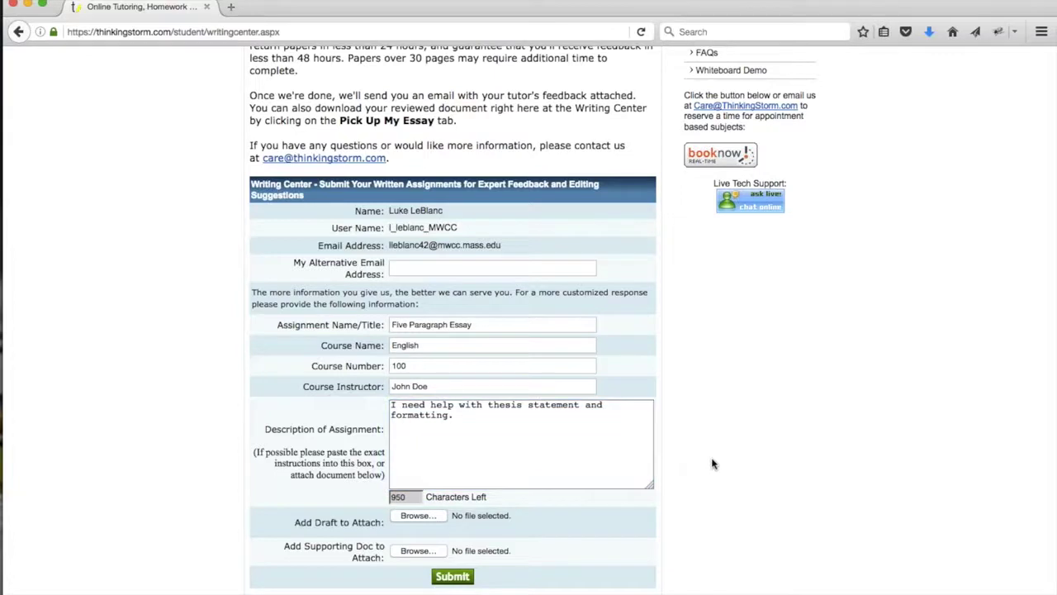
- Open the draft attachment chooser and cancel it, leaving no file attached
left_click(414, 550)
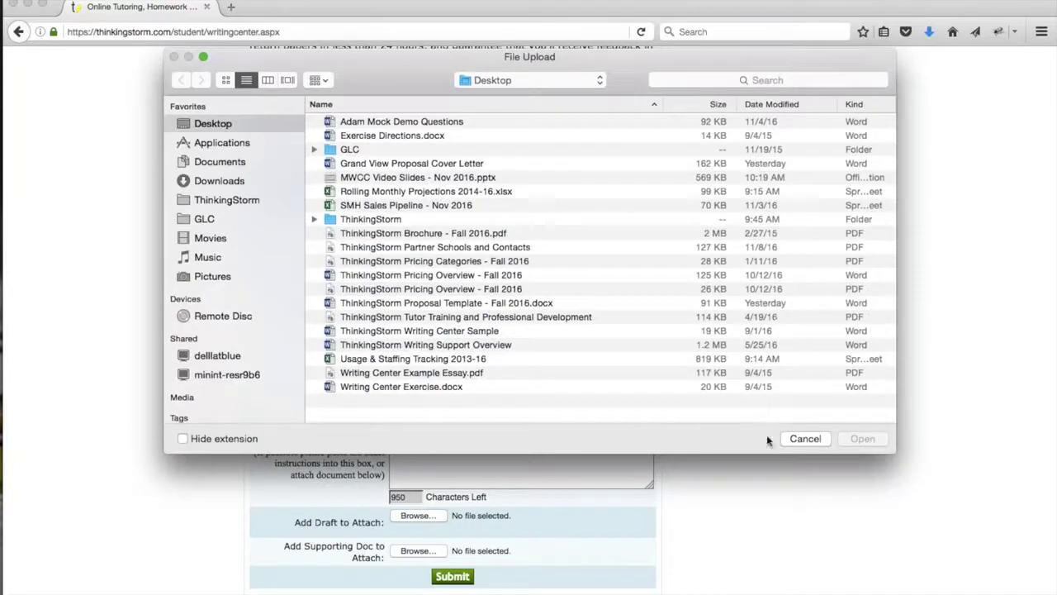
left_click(794, 443)
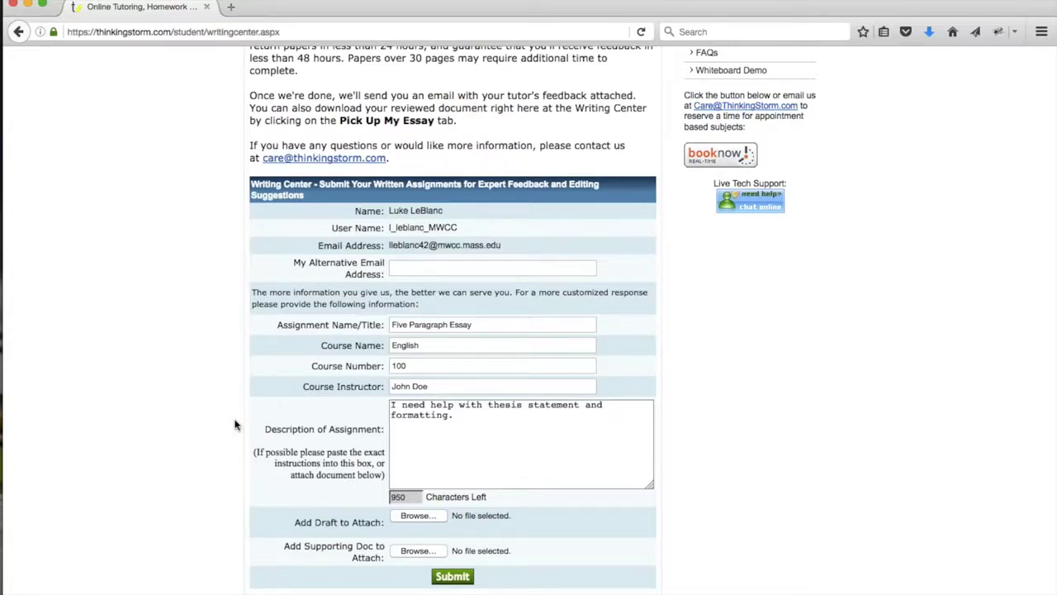
scroll(234, 423, "up", 5)
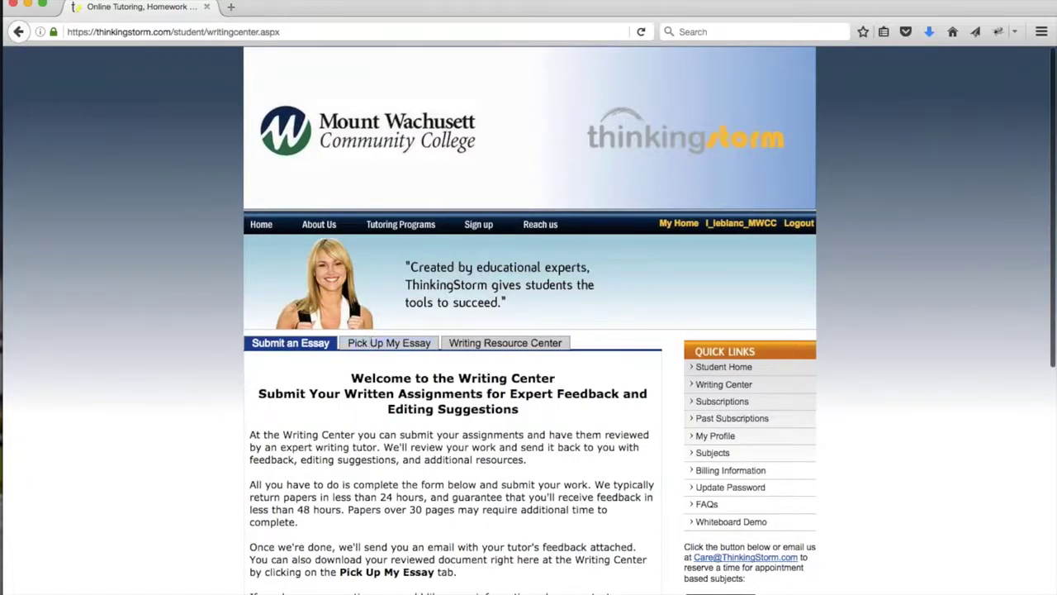
- Check Pick Up My Essay for reviewed essays, then bring the commented Word essay forward
left_click(389, 343)
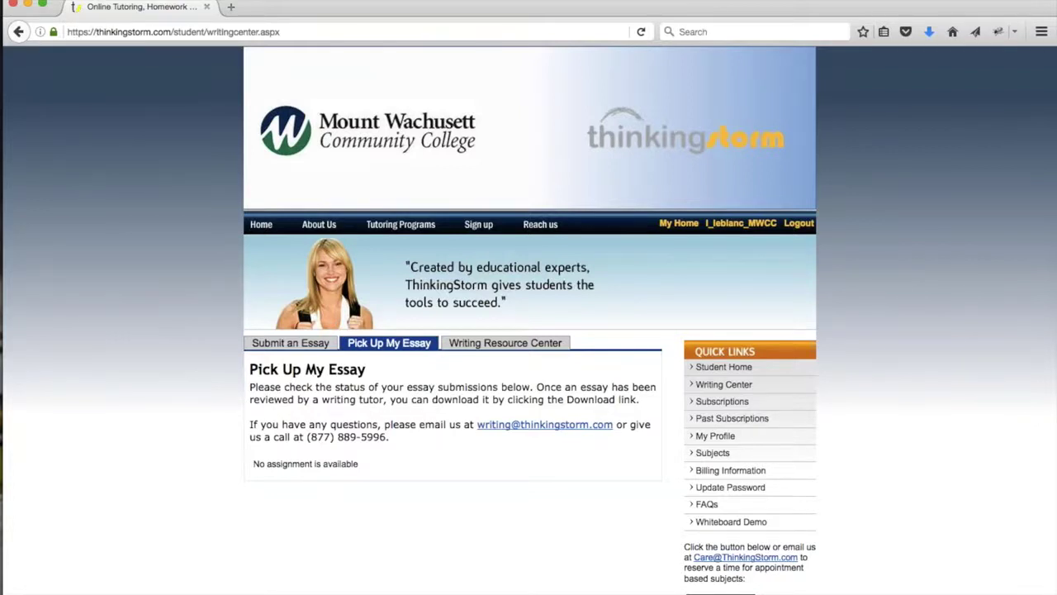
mouse_move(10, 405)
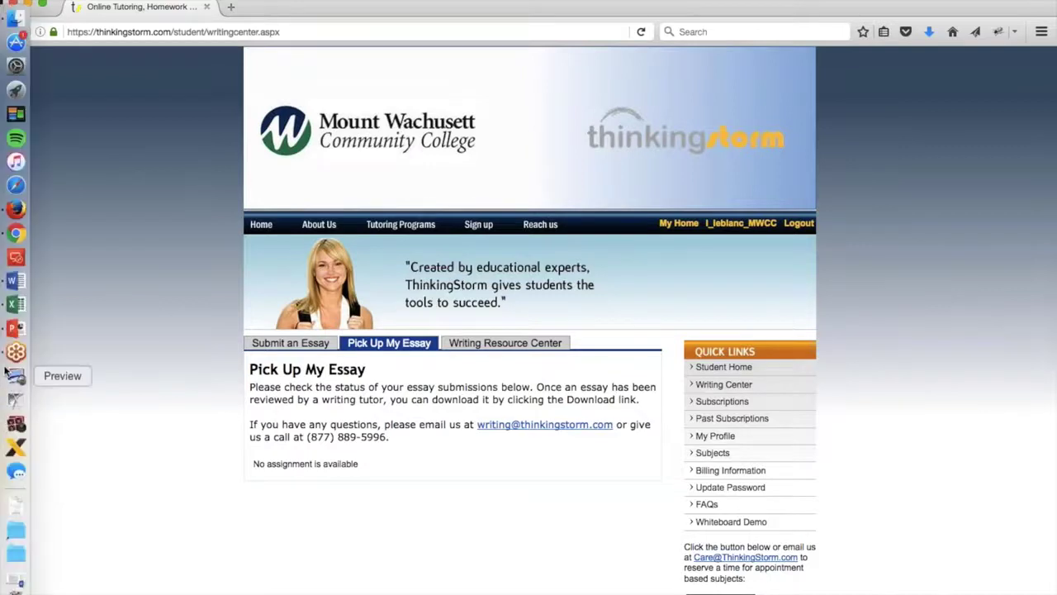
left_click(13, 284)
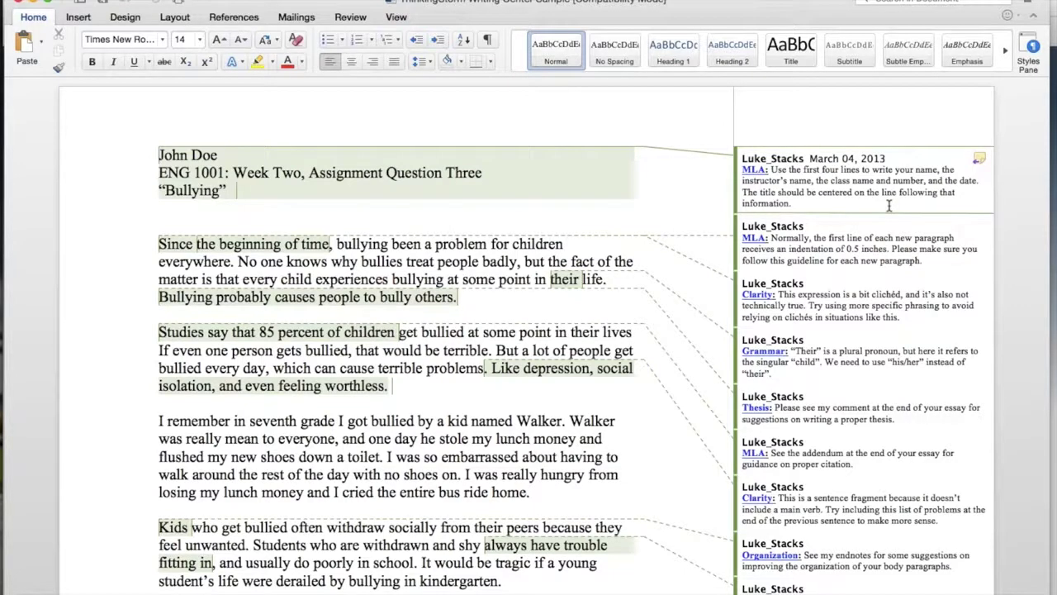
- Step through the tutor's Clarity, Thesis, MLA and Grammar comments in the margin
scroll(889, 206, "down", 2)
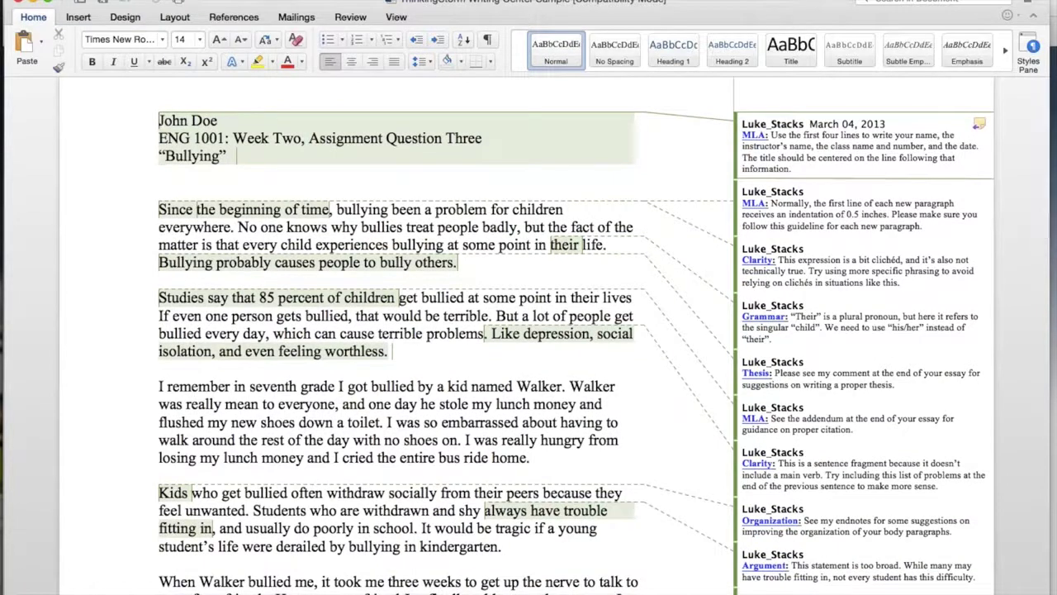
left_click(800, 261)
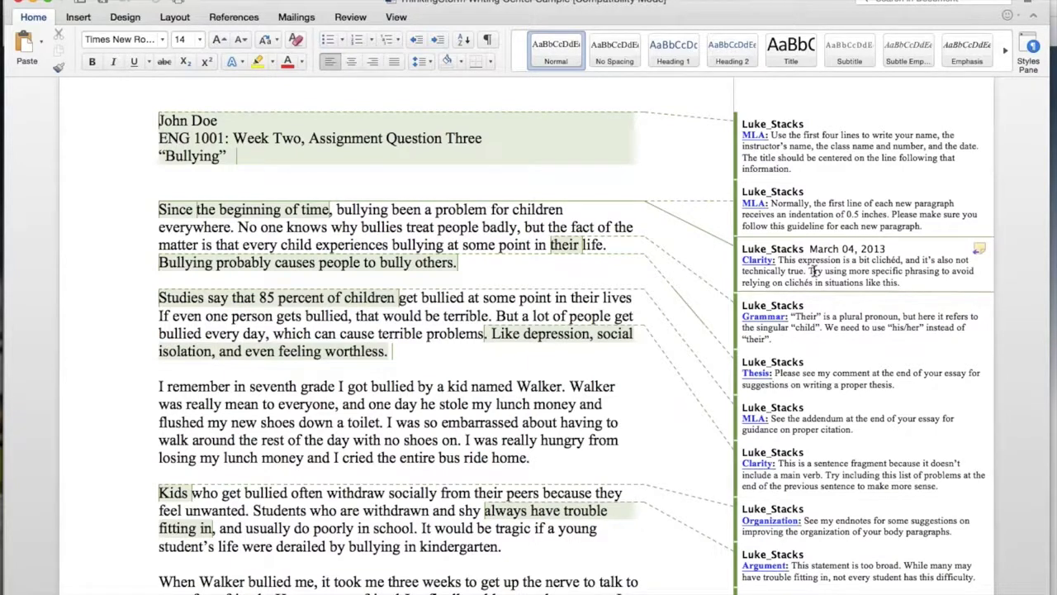
left_click(789, 373)
left_click(791, 426)
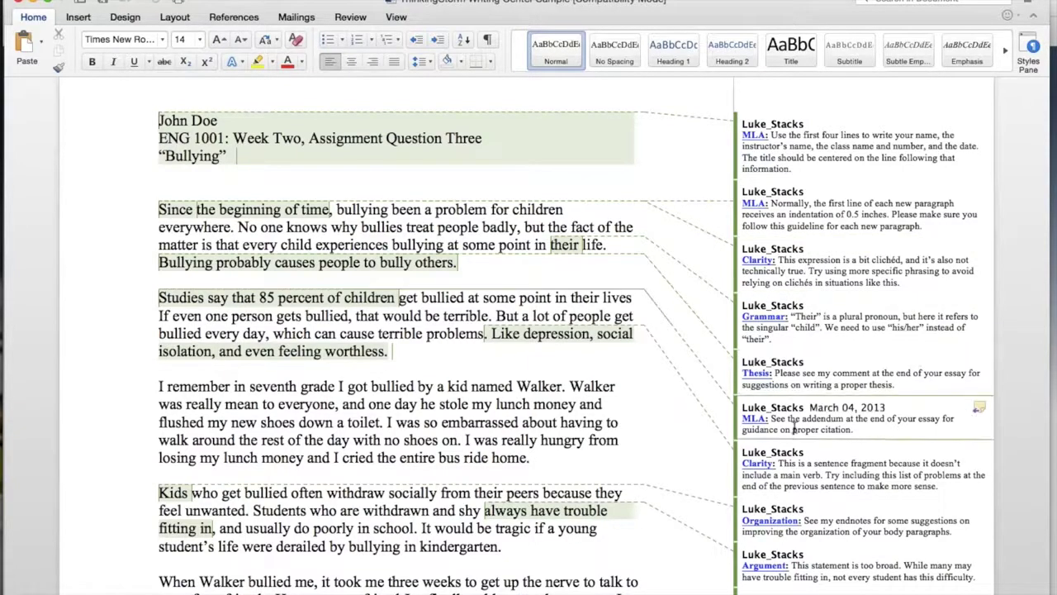
key("Down")
key("Down")
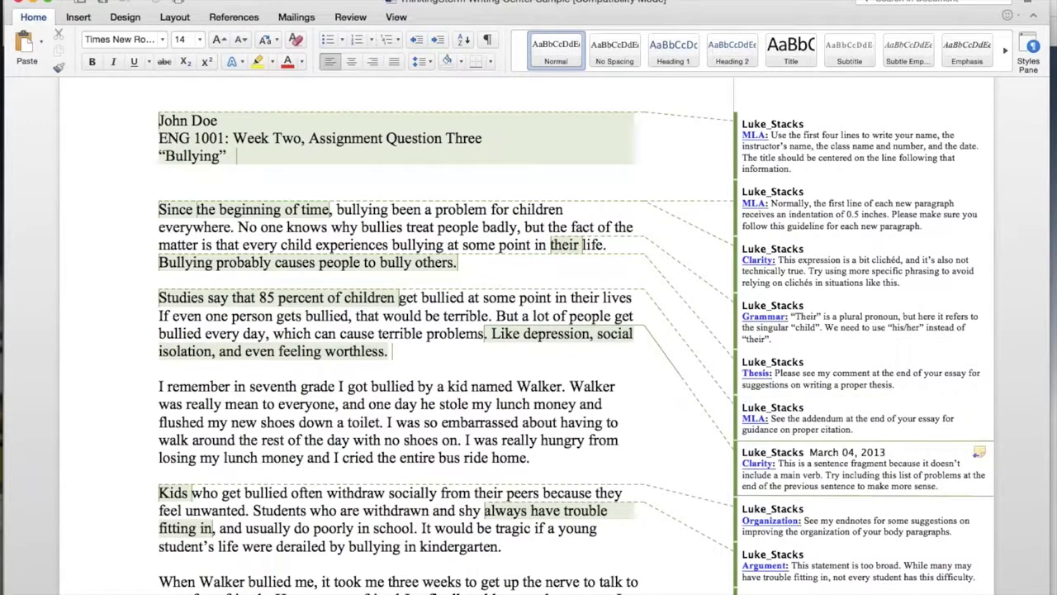
key("Up")
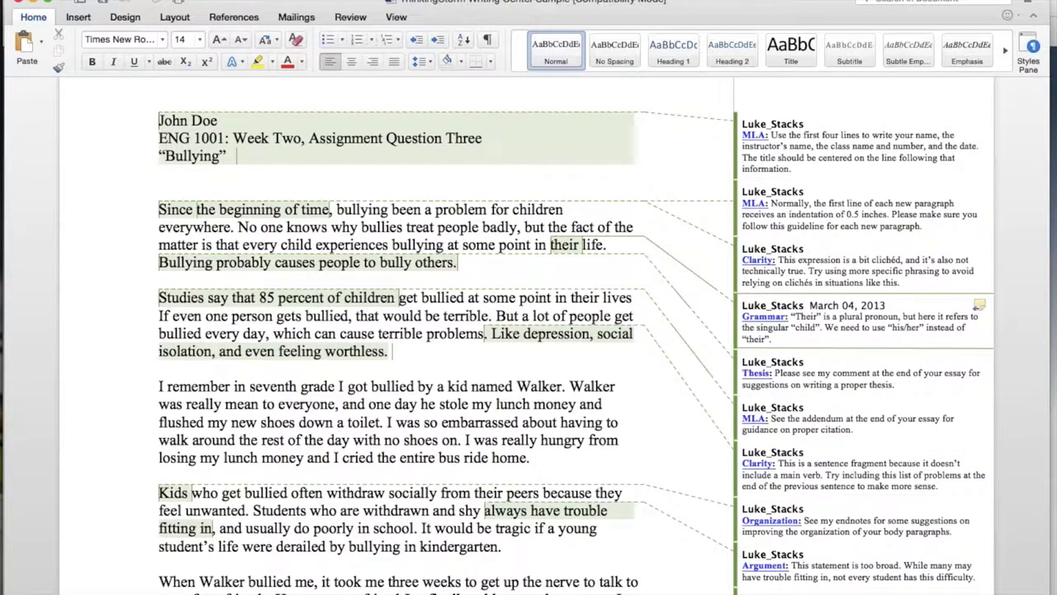
- Scroll down to the tutor's closing feedback note at the essay's end
scroll(529, 330, "down", 2)
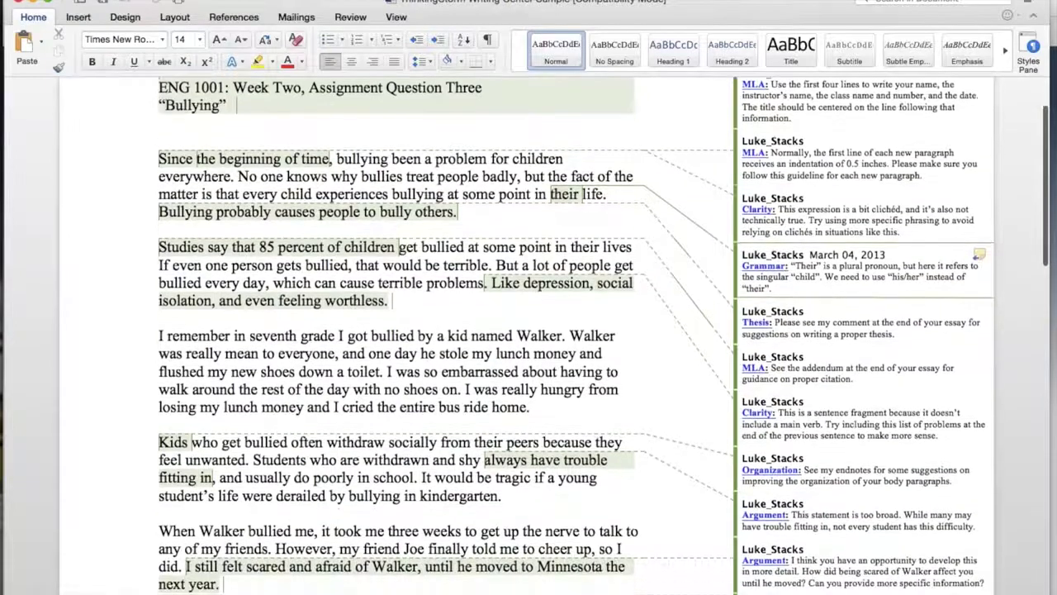
scroll(528, 330, "down", 3)
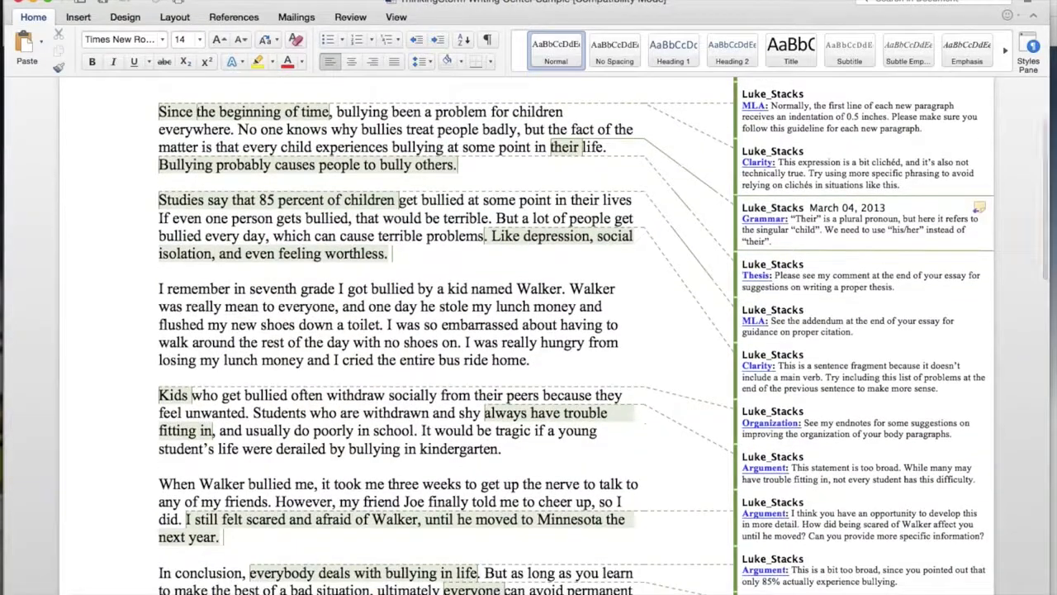
scroll(529, 331, "down", 4)
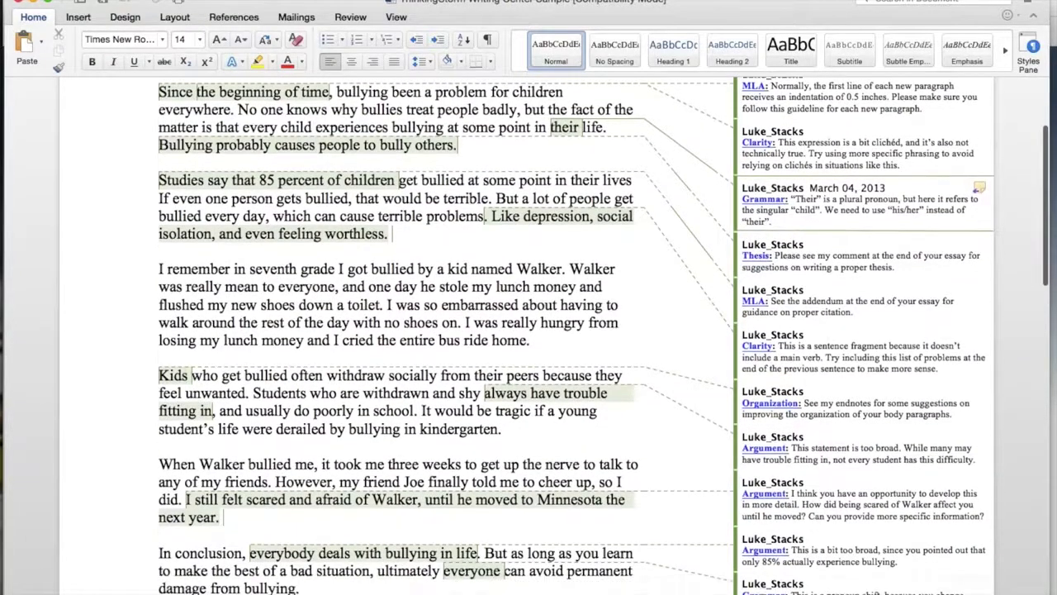
scroll(528, 330, "down", 4)
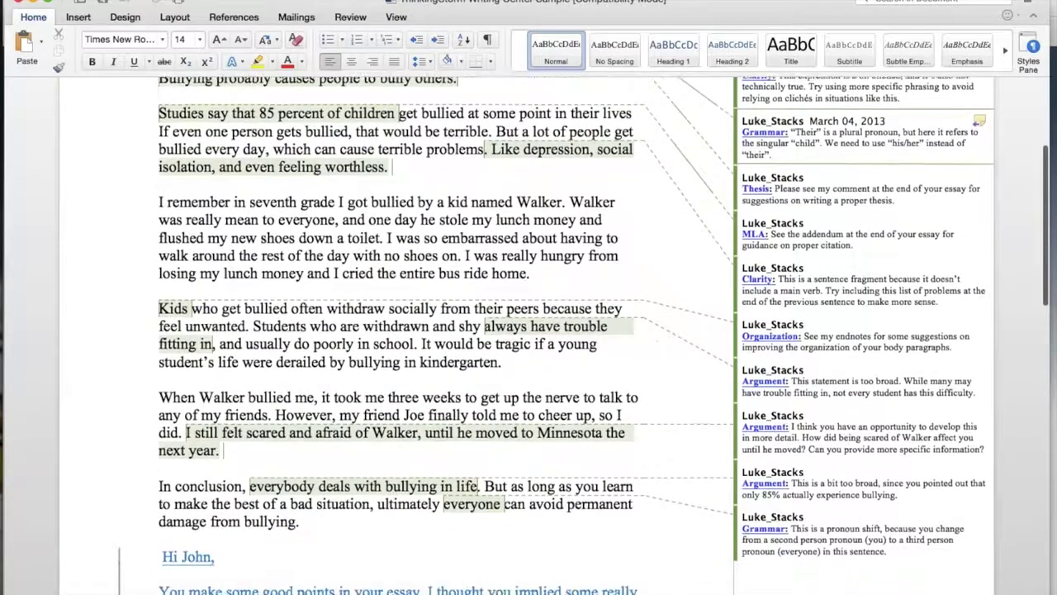
scroll(529, 331, "down", 15)
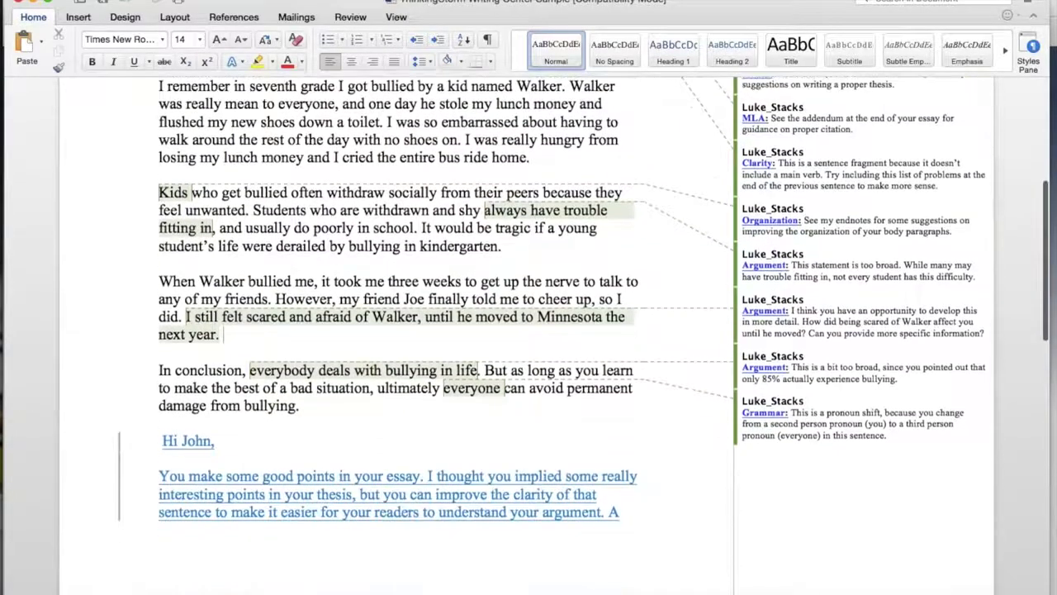
scroll(528, 331, "down", 5)
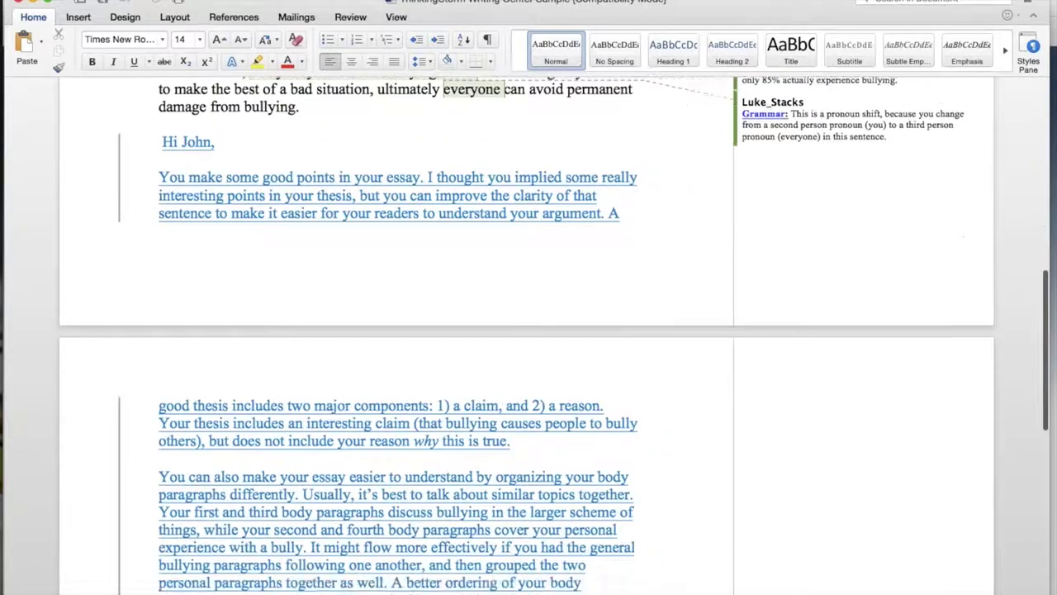
scroll(529, 331, "down", 1)
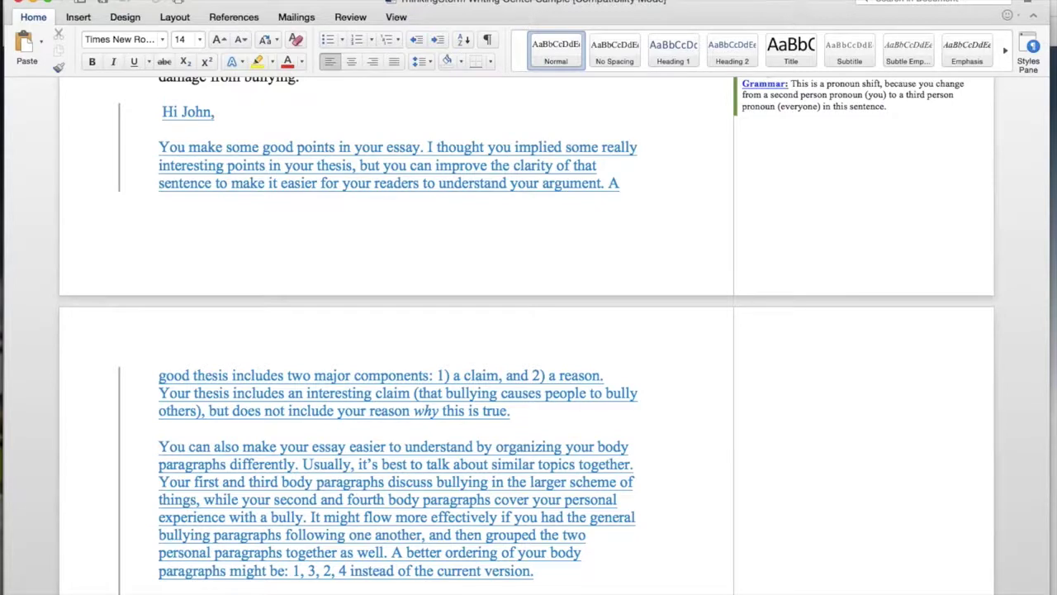
scroll(554, 331, "down", 1)
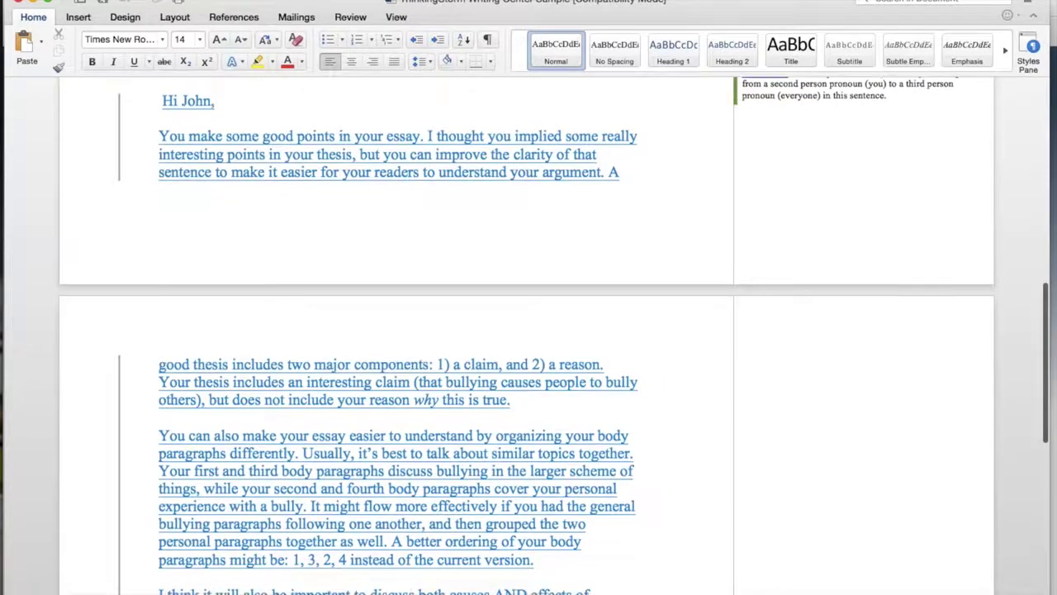
scroll(529, 330, "up", 4)
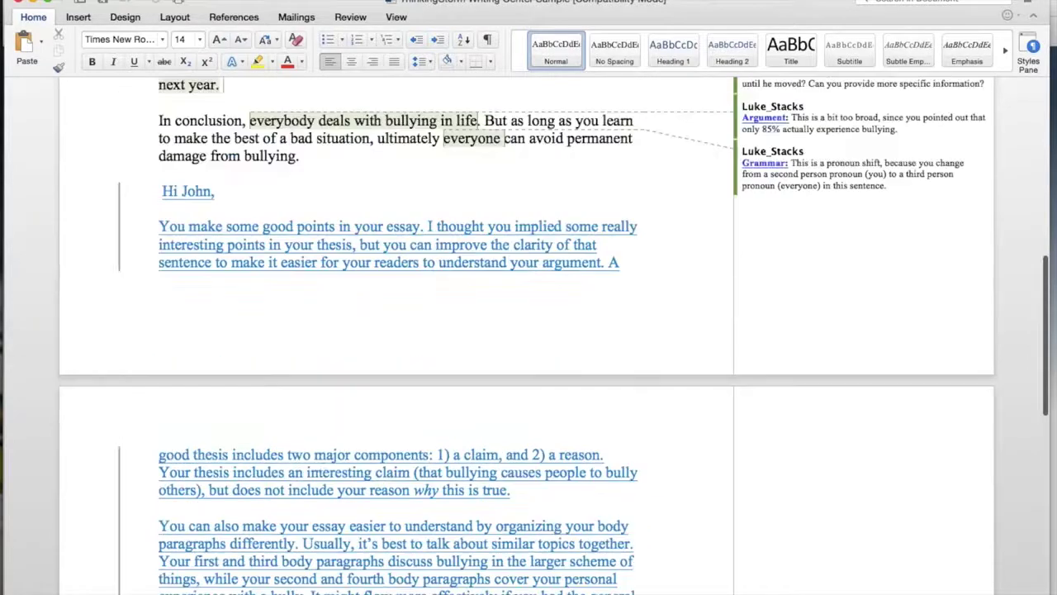
scroll(528, 330, "up", 4)
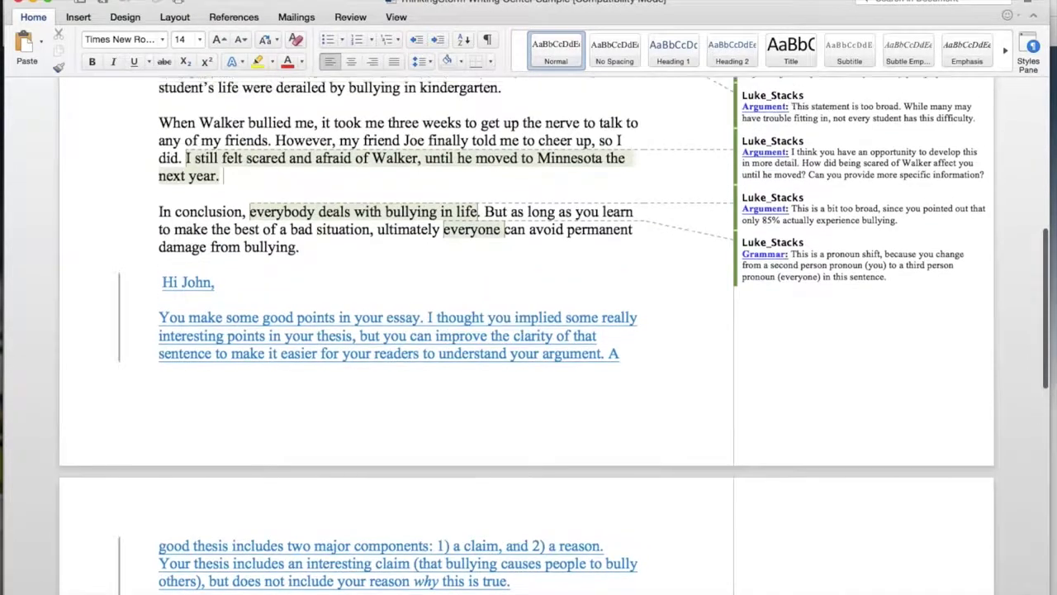